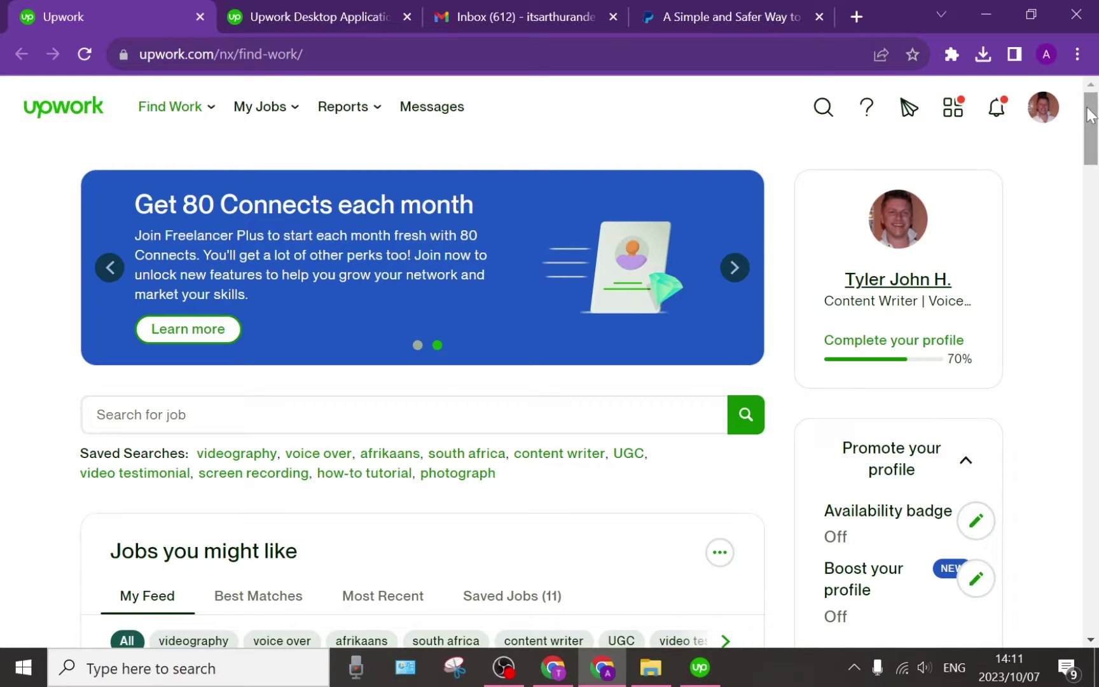
Step: Scroll the Find Work job feed down to the footer links, including Desktop App
left_click_drag(1089, 127, 989, 572)
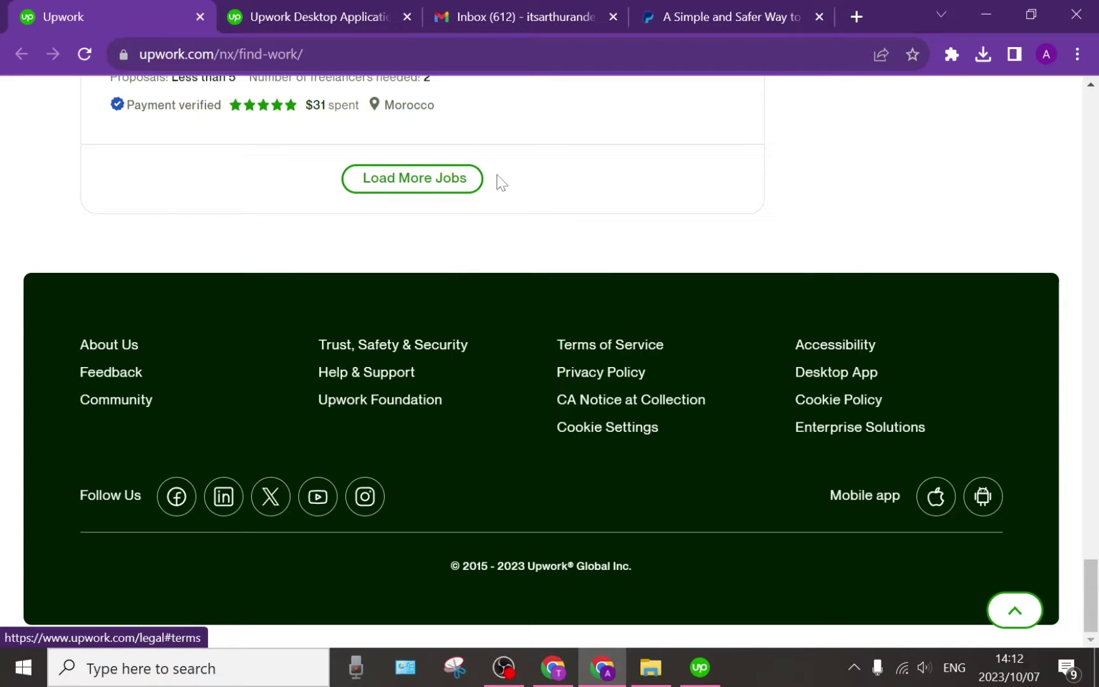
Step: Switch to the Upwork Desktop Application tab and keep windows-32 as the download version
left_click(345, 19)
mouse_move(347, 117)
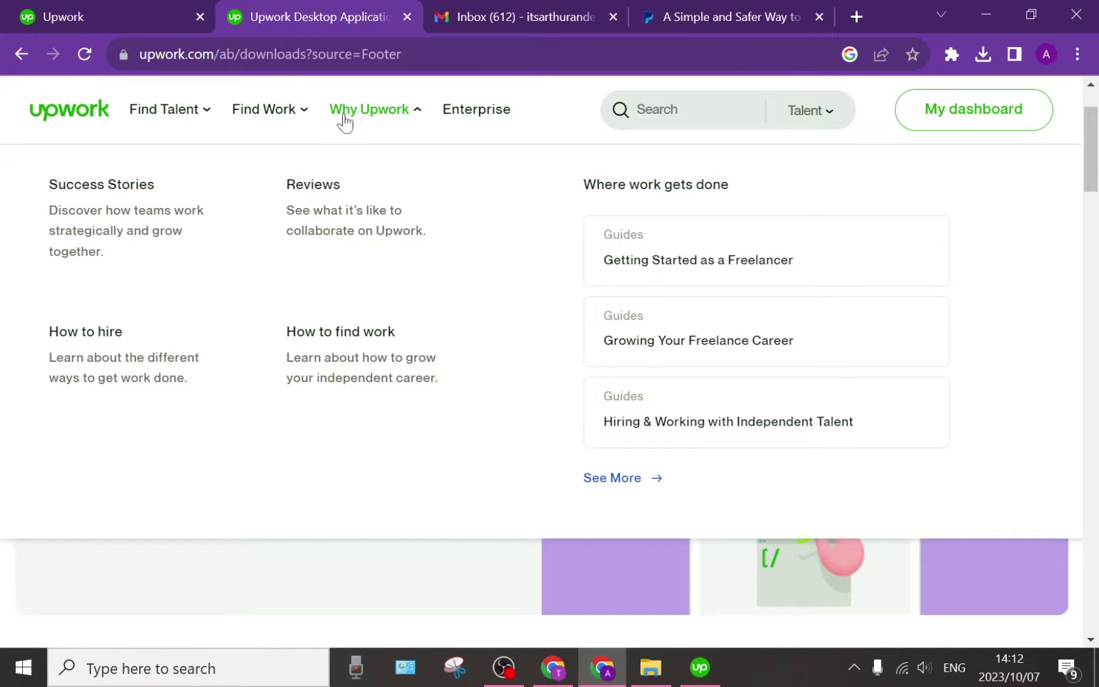
scroll(360, 216, "up", 2)
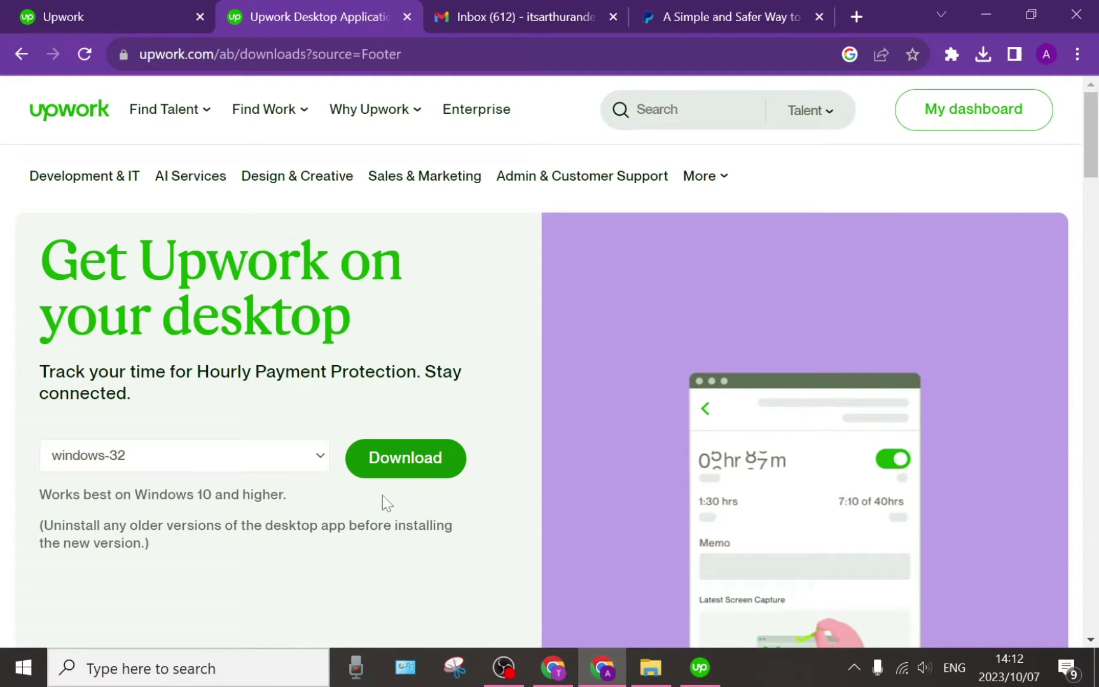
left_click(321, 459)
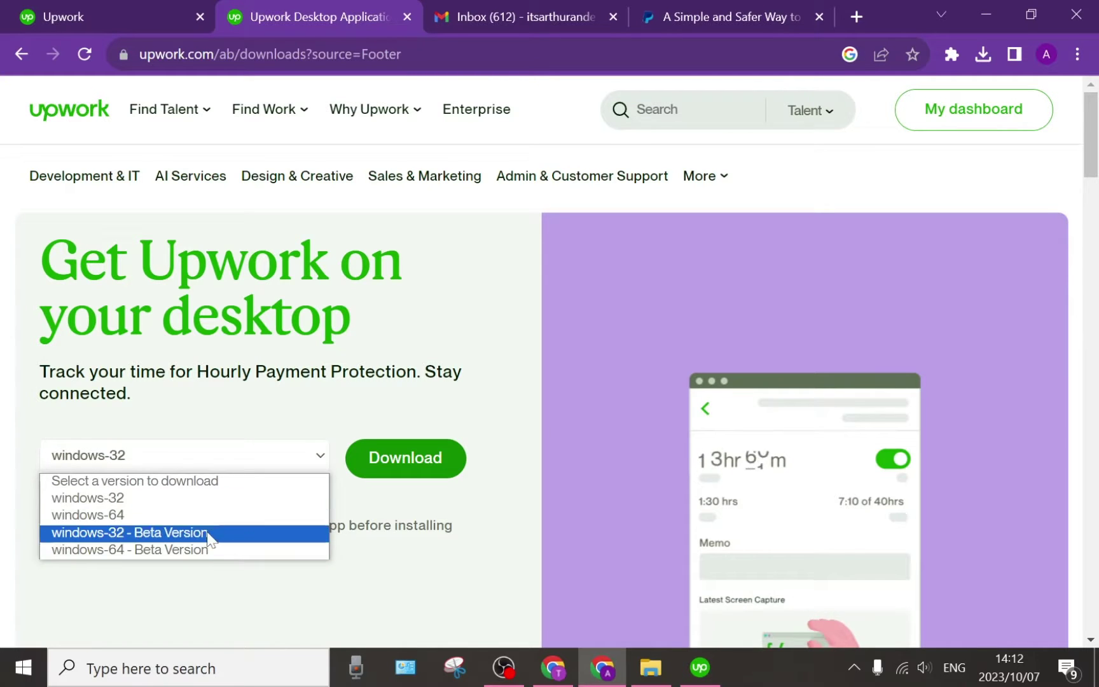
left_click(336, 410)
left_click(318, 455)
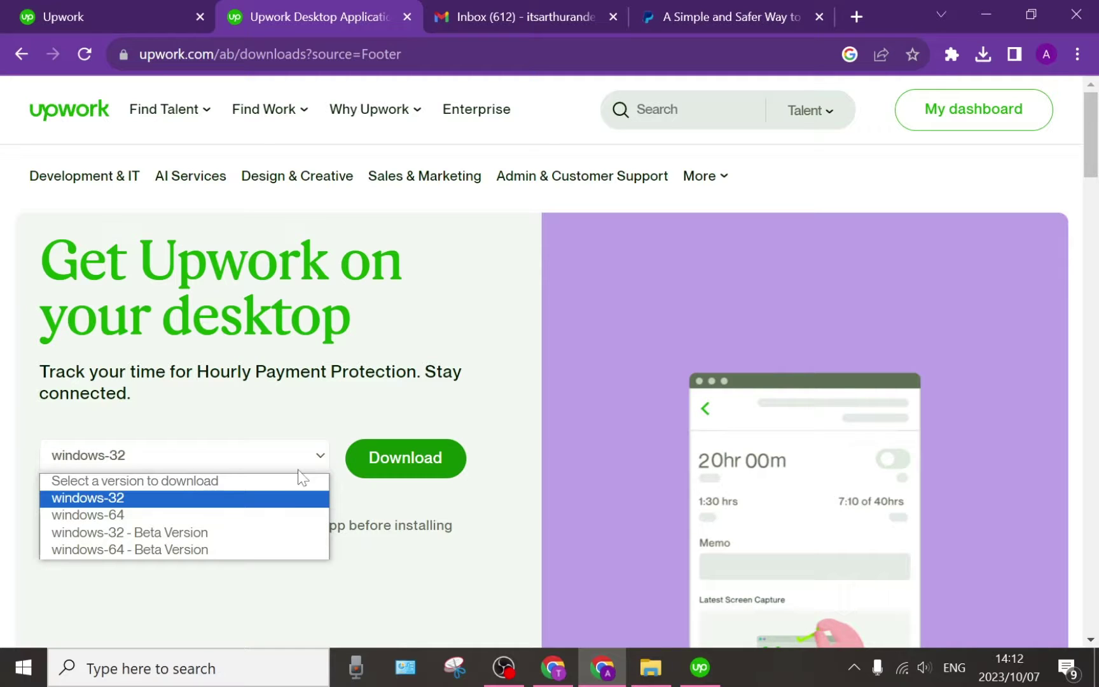
left_click(330, 422)
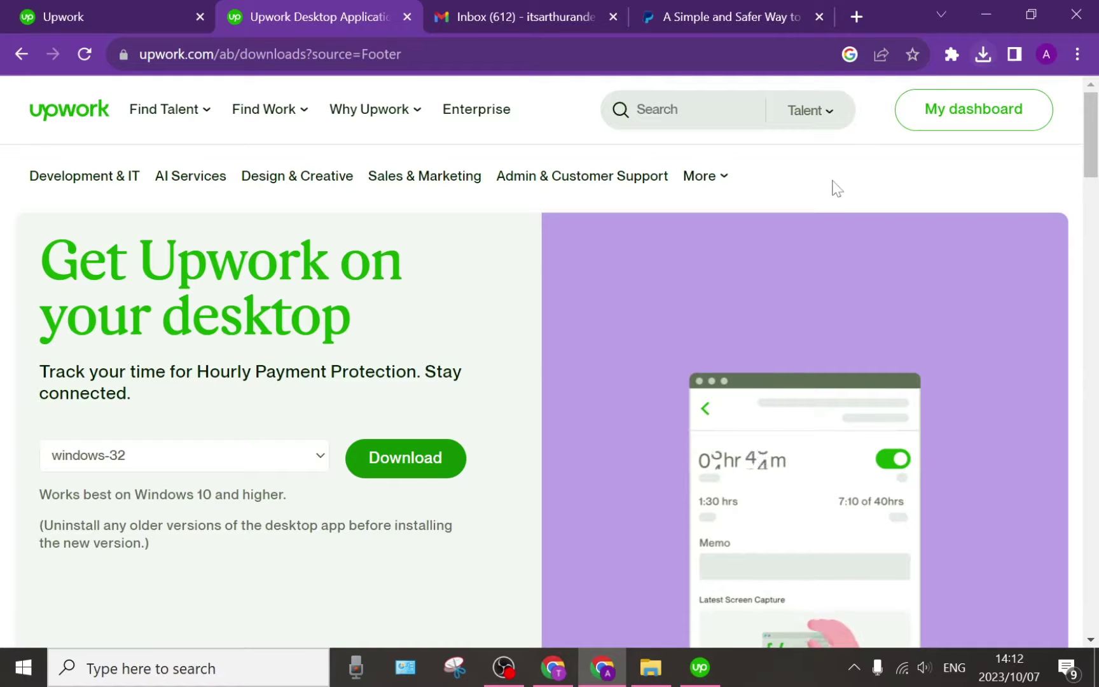
Step: Bring up the Time Tracker from the taskbar and centre its window on screen
left_click(703, 679)
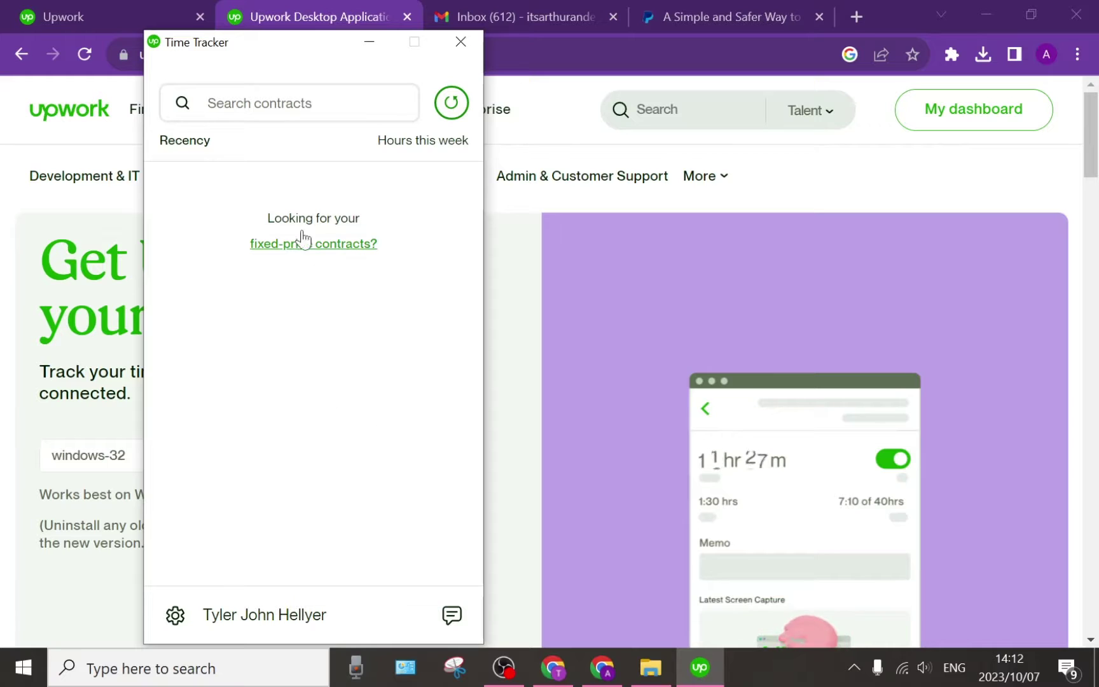
left_click_drag(280, 51, 531, 51)
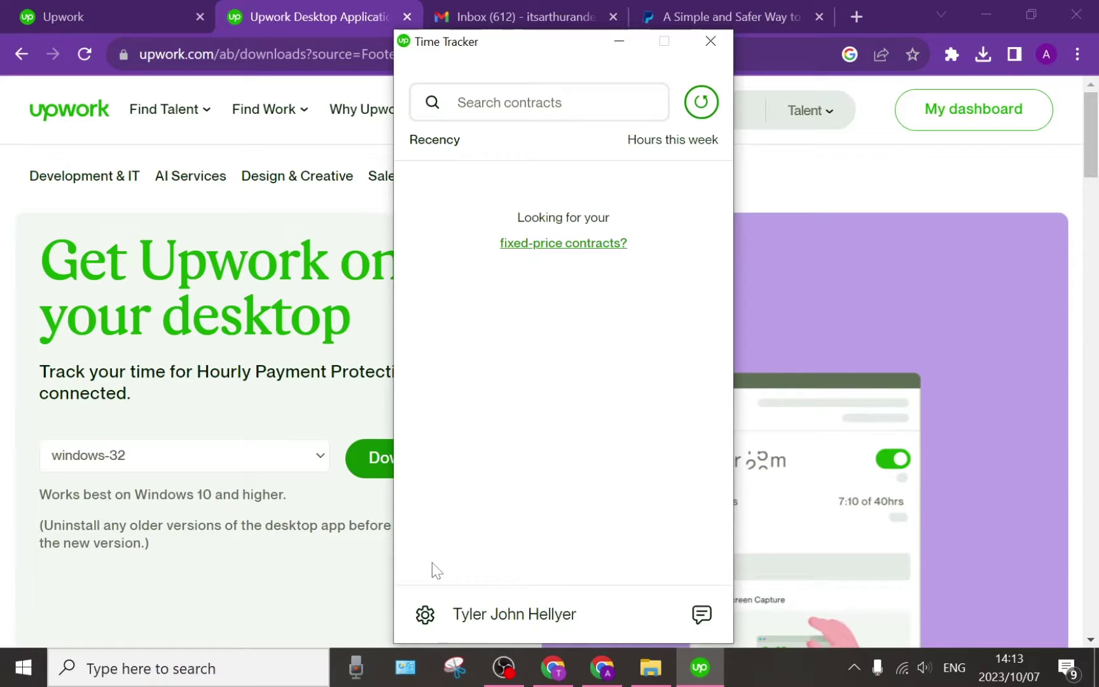
Step: Open the Time Tracker Settings window from the gear menu and move it up-left
left_click(424, 616)
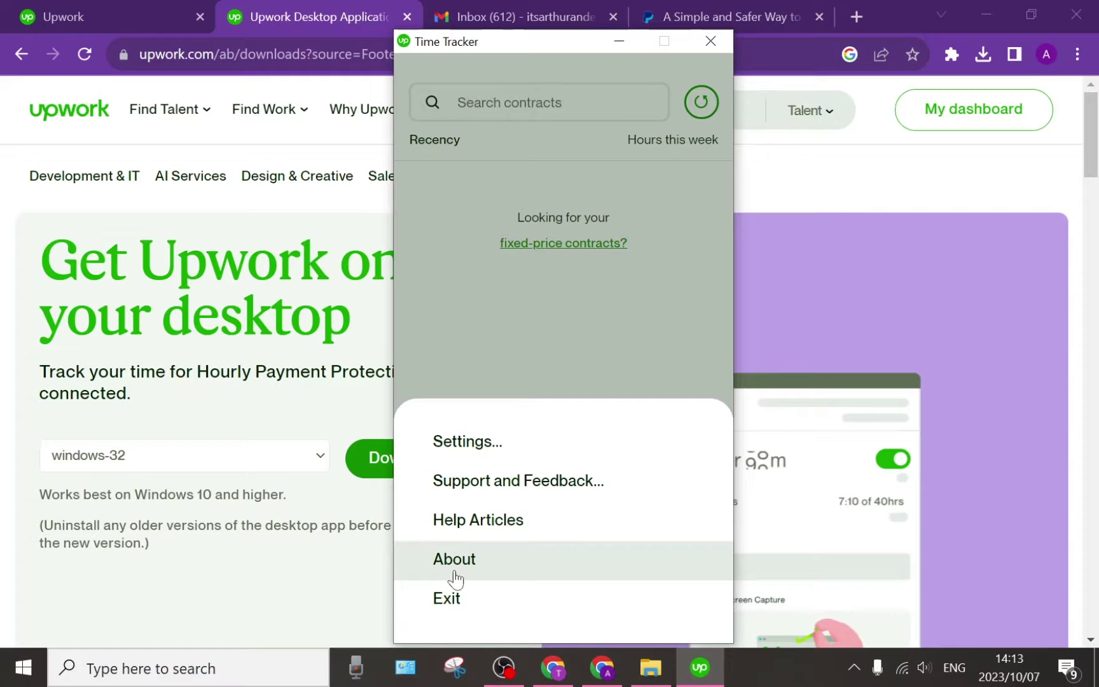
left_click(458, 443)
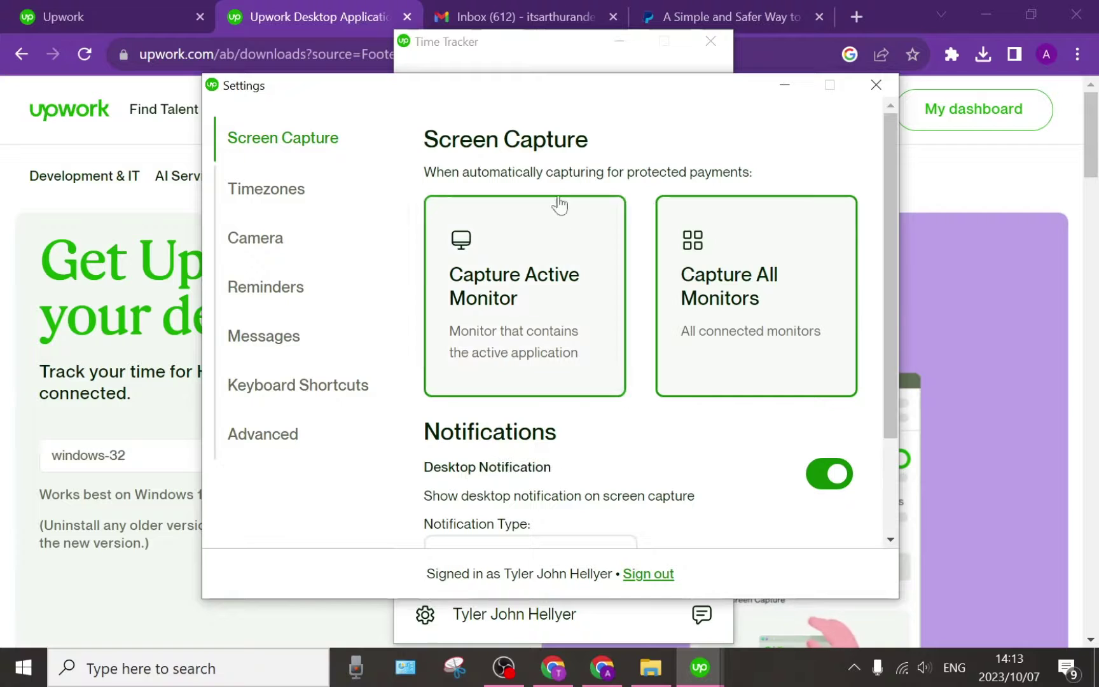
left_click_drag(522, 86, 449, 37)
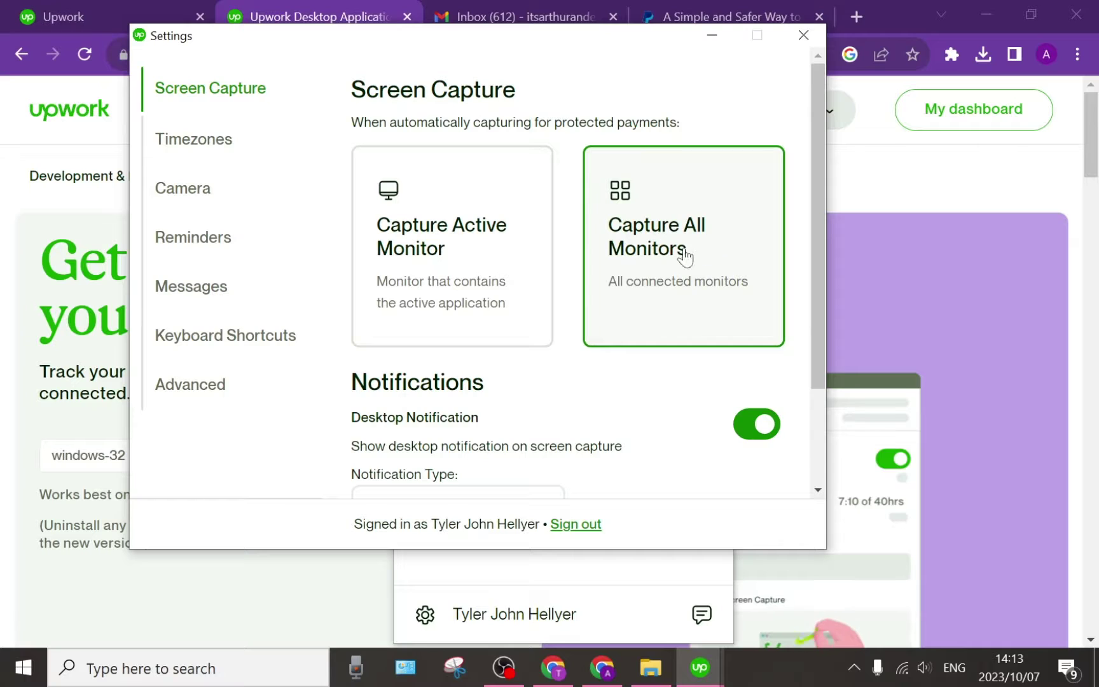
Step: Set Screen Capture to Capture All Monitors and scroll to the notification options
left_click(448, 273)
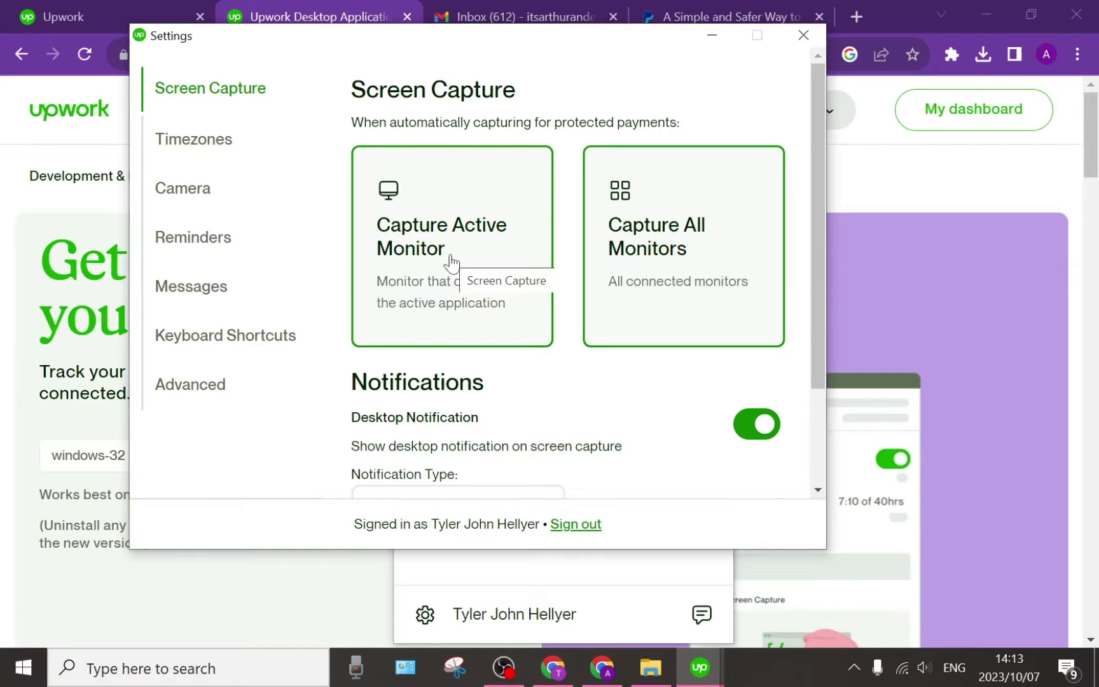
left_click(656, 259)
left_click(472, 259)
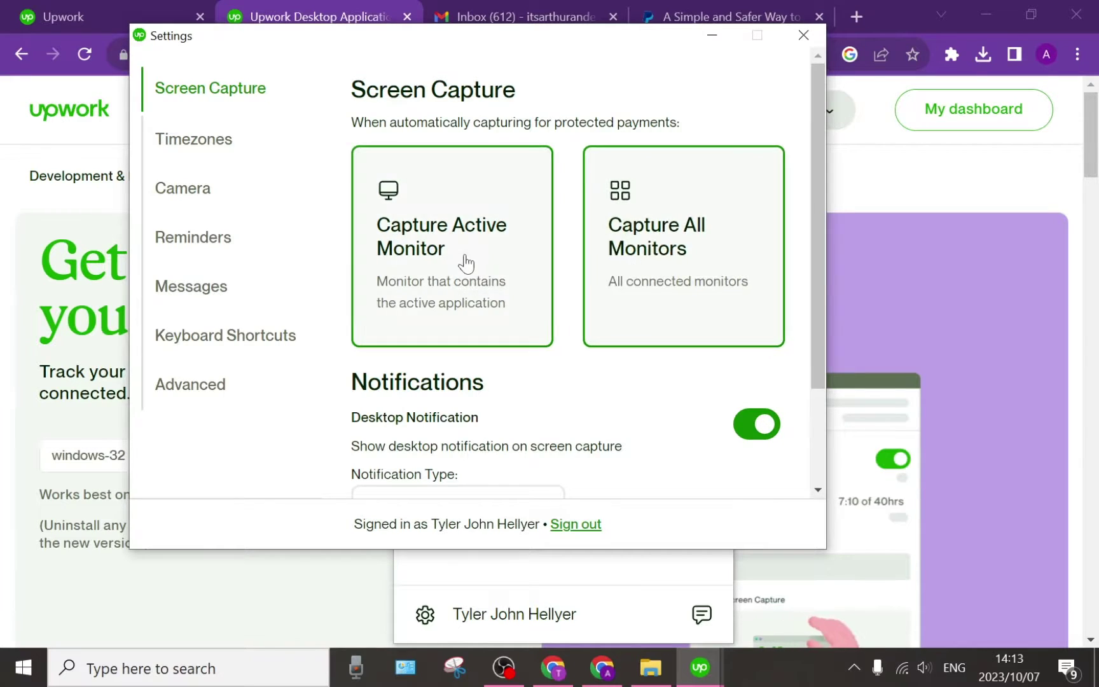
left_click(612, 258)
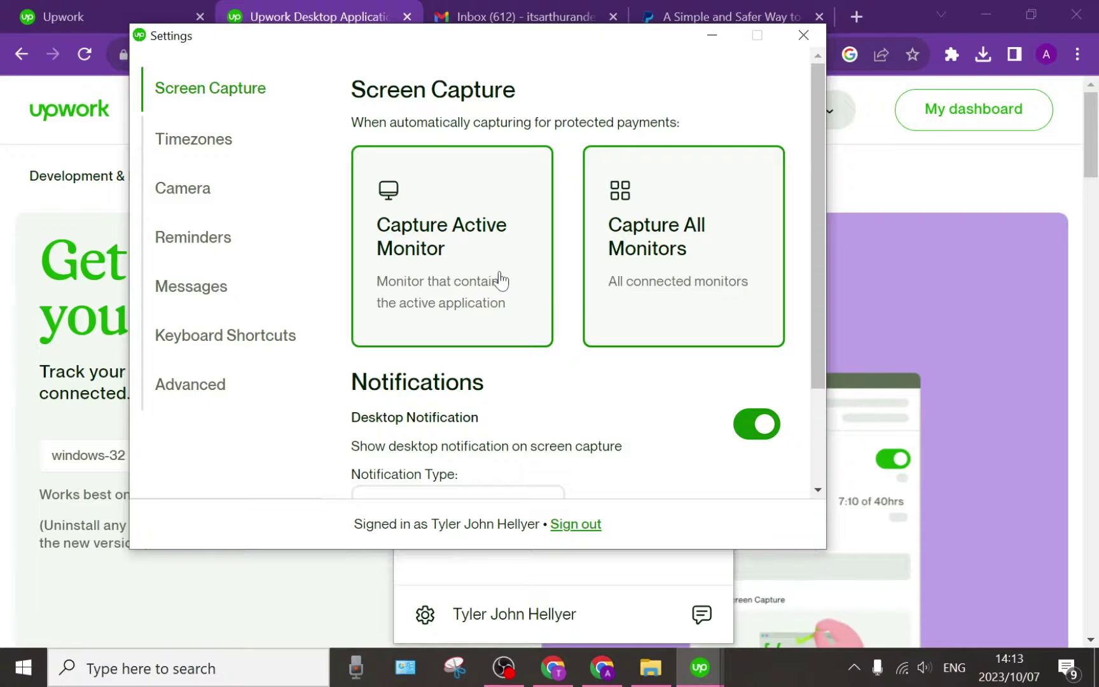
scroll(505, 278, "down", 2)
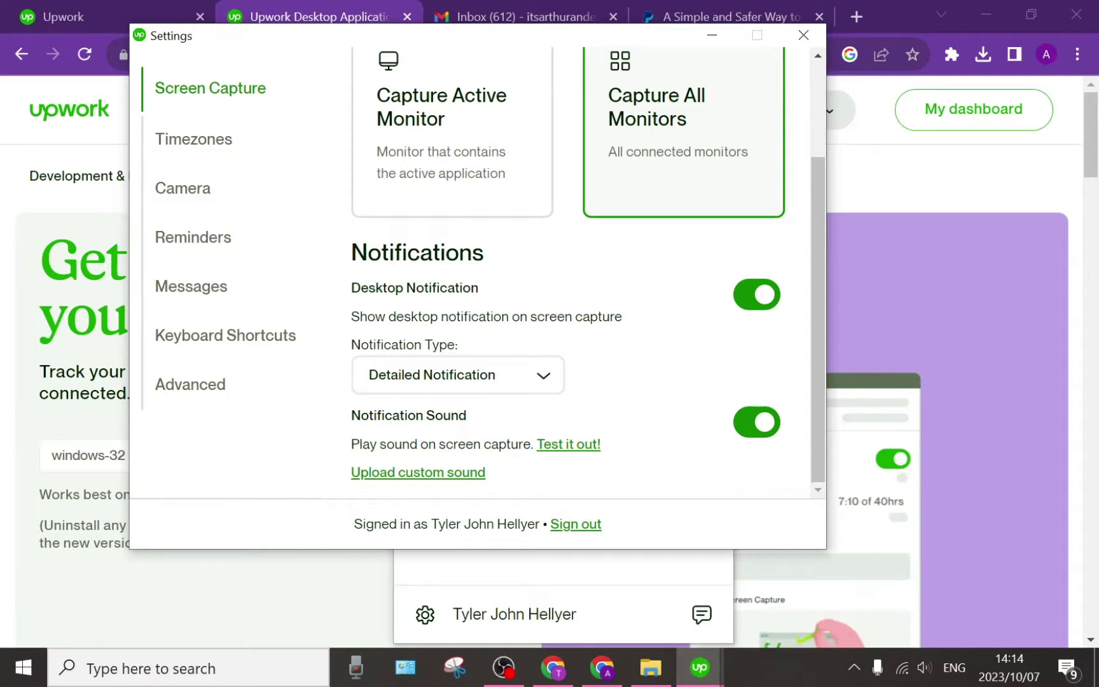
Step: Look over Timezones, then view Camera: shots off, OBS Virtual Camera source, Medium resolution
left_click(198, 150)
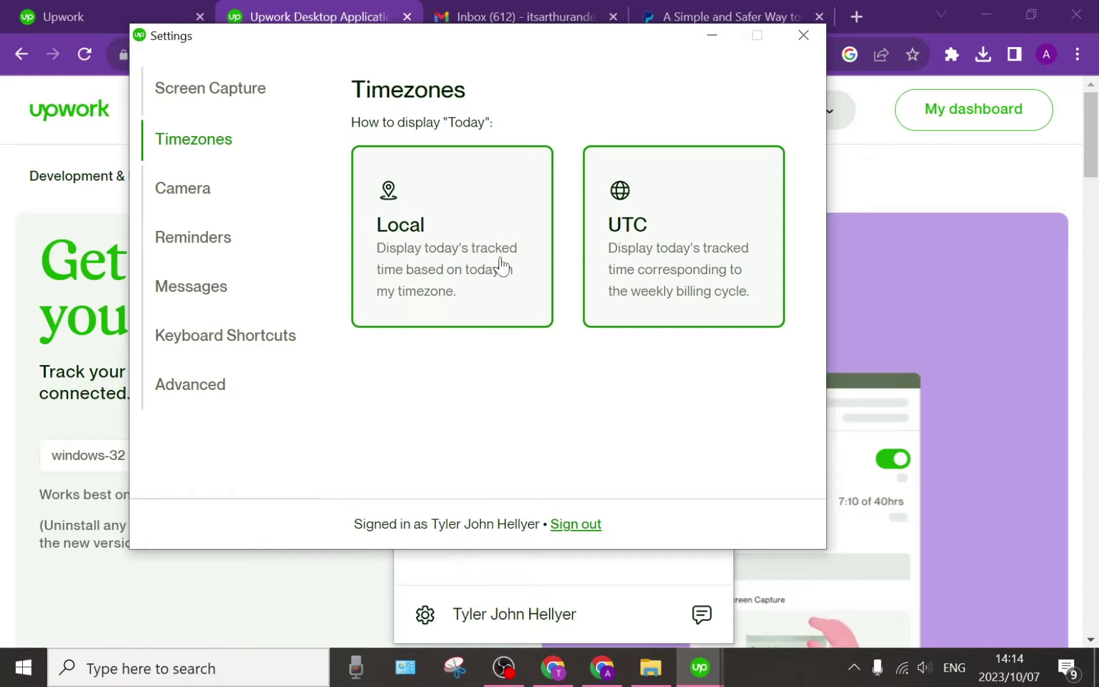
left_click(201, 194)
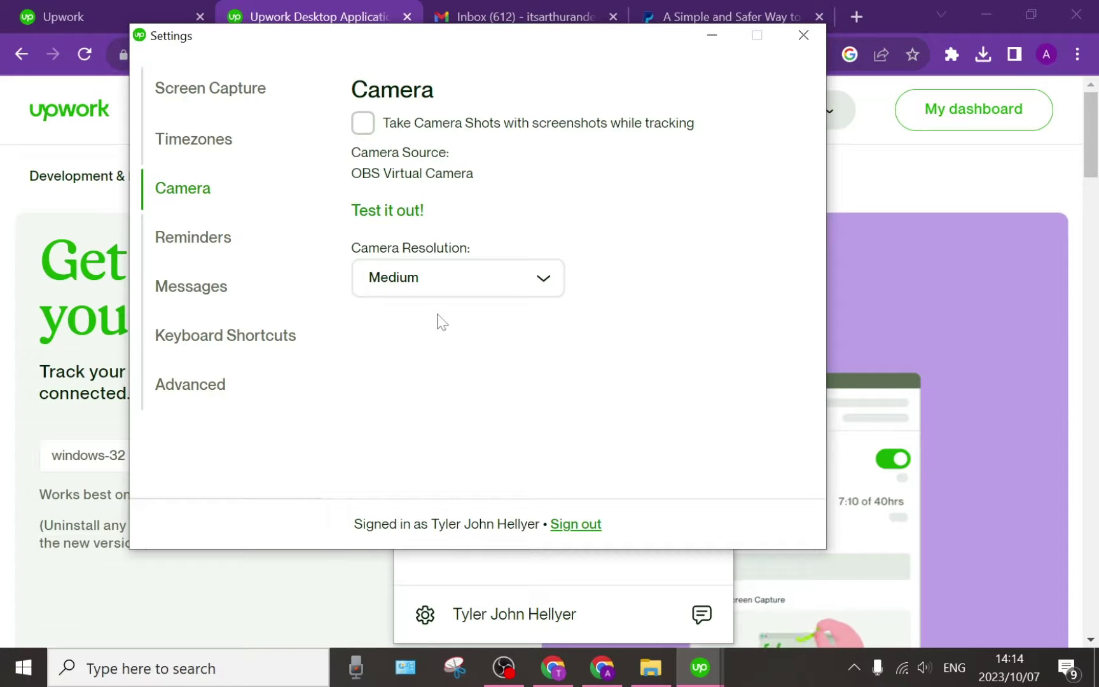
Step: Review the Reminders settings, then the Messages page pointing to Message Settings in Messages
left_click(244, 250)
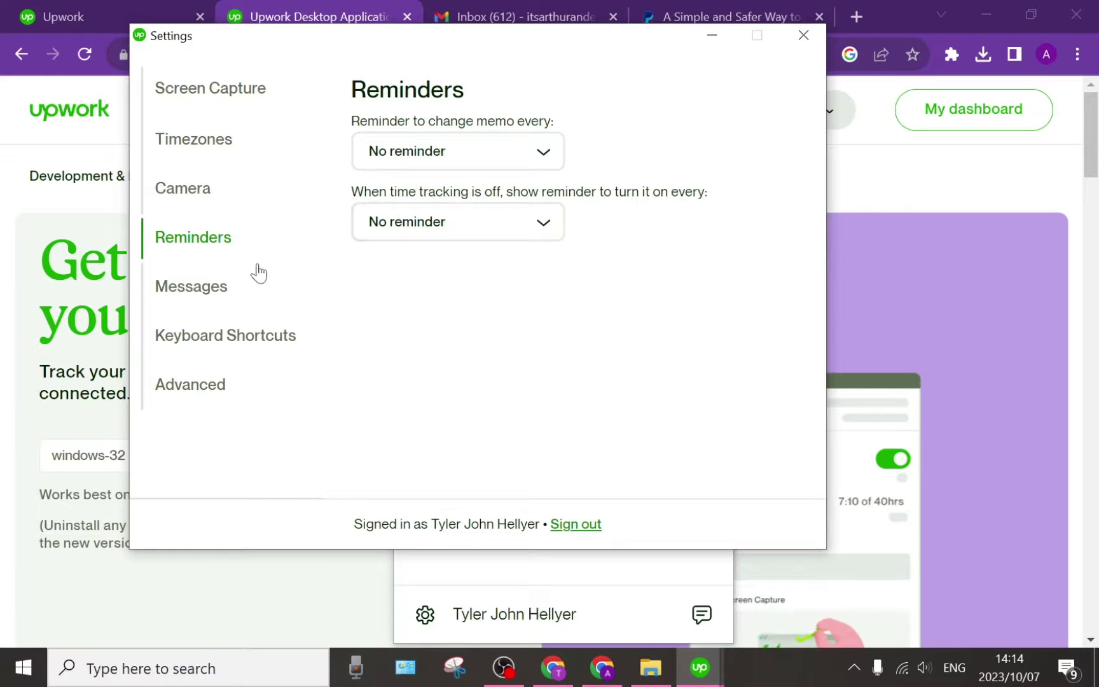
left_click(235, 292)
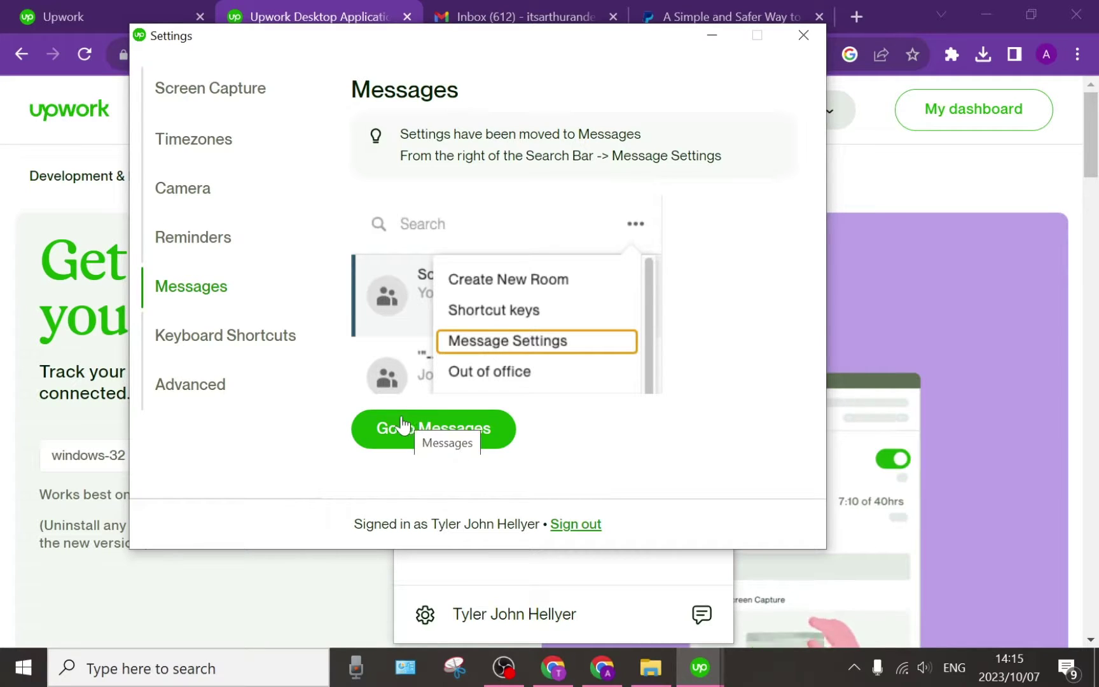
Step: Scroll through the Keyboard Shortcuts list and back up
left_click(192, 344)
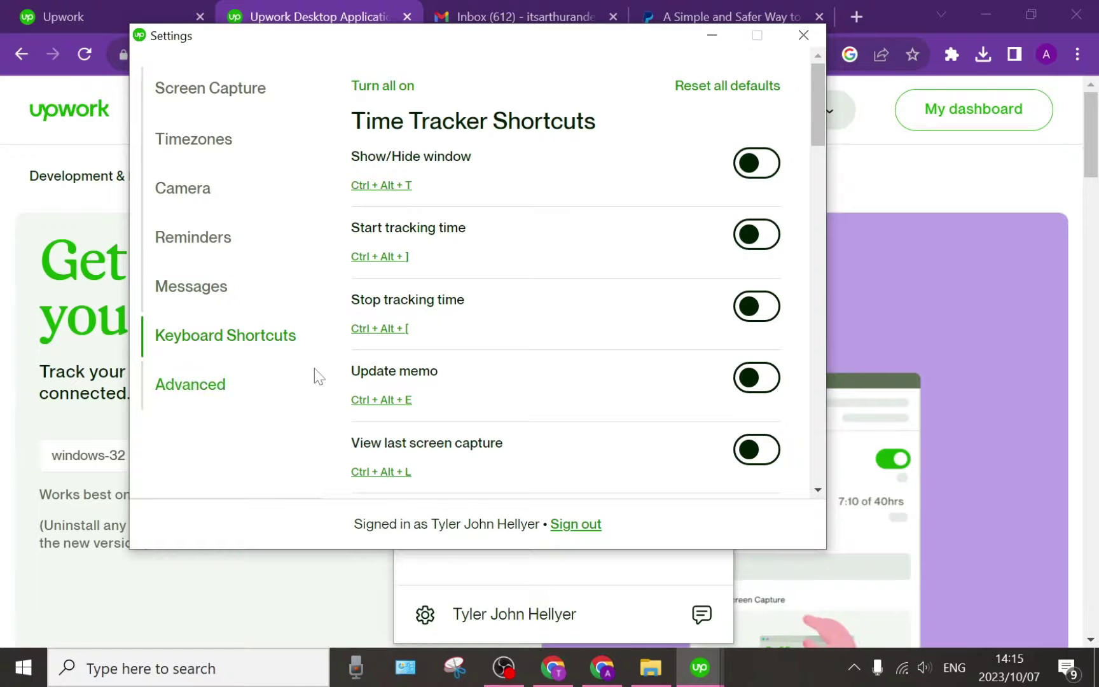
scroll(501, 343, "down", 15)
scroll(502, 353, "down", 4)
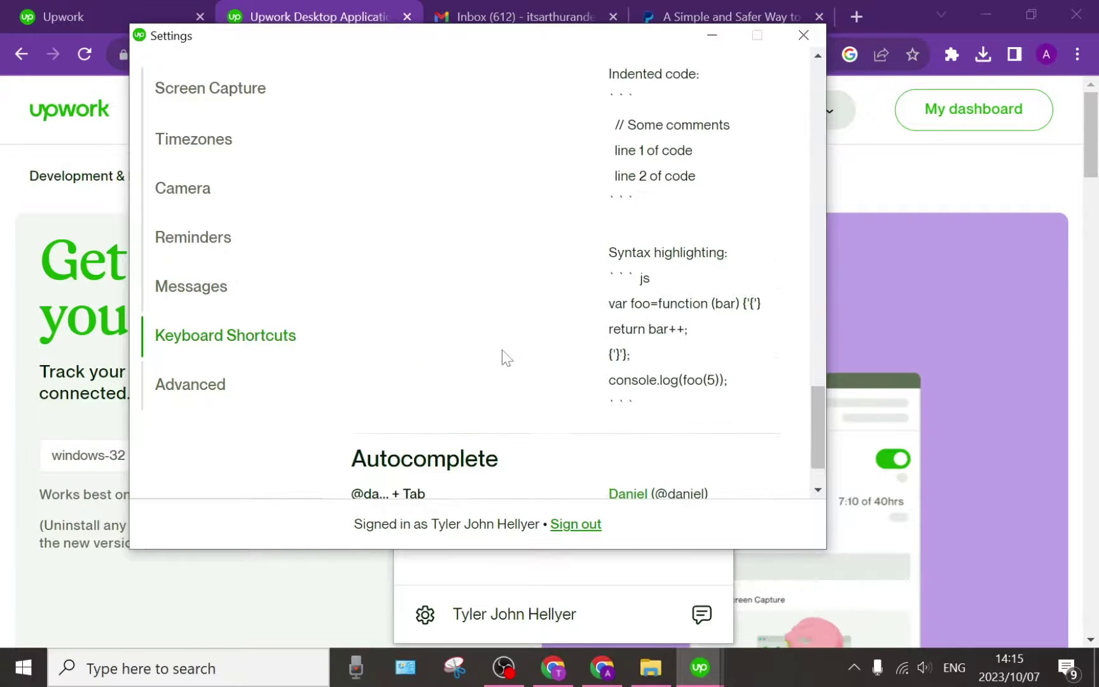
scroll(502, 356, "up", 20)
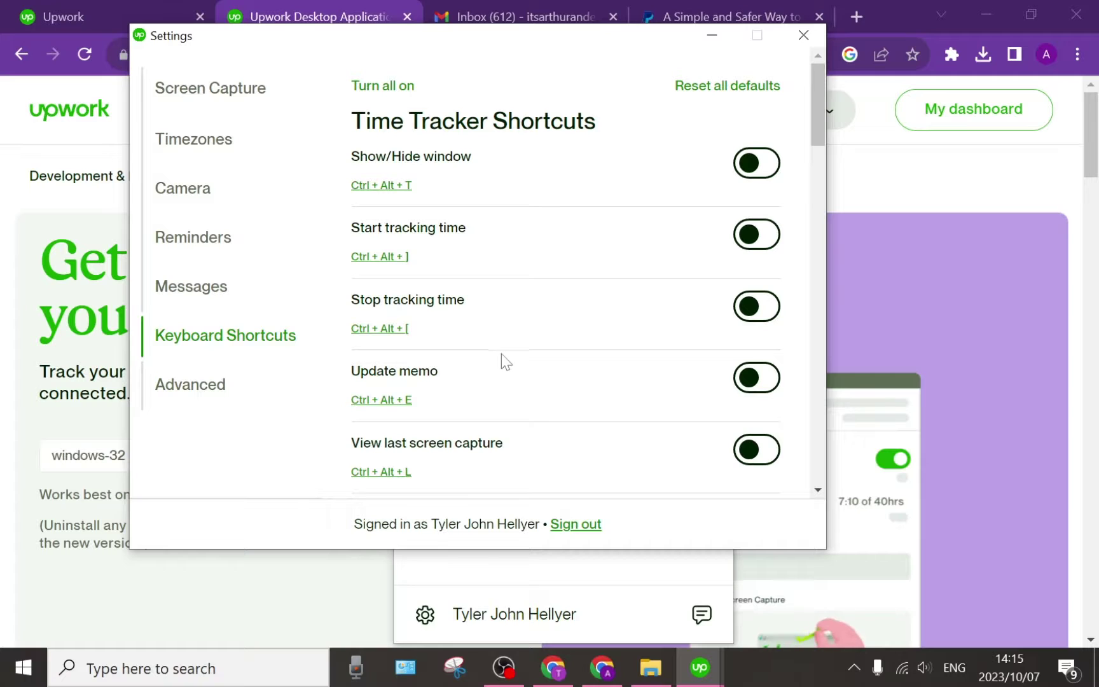
Step: Review Advanced settings: Automatic Launch off, Stop Tracker on Screen Lock on, fixed-price tracking off
left_click(166, 382)
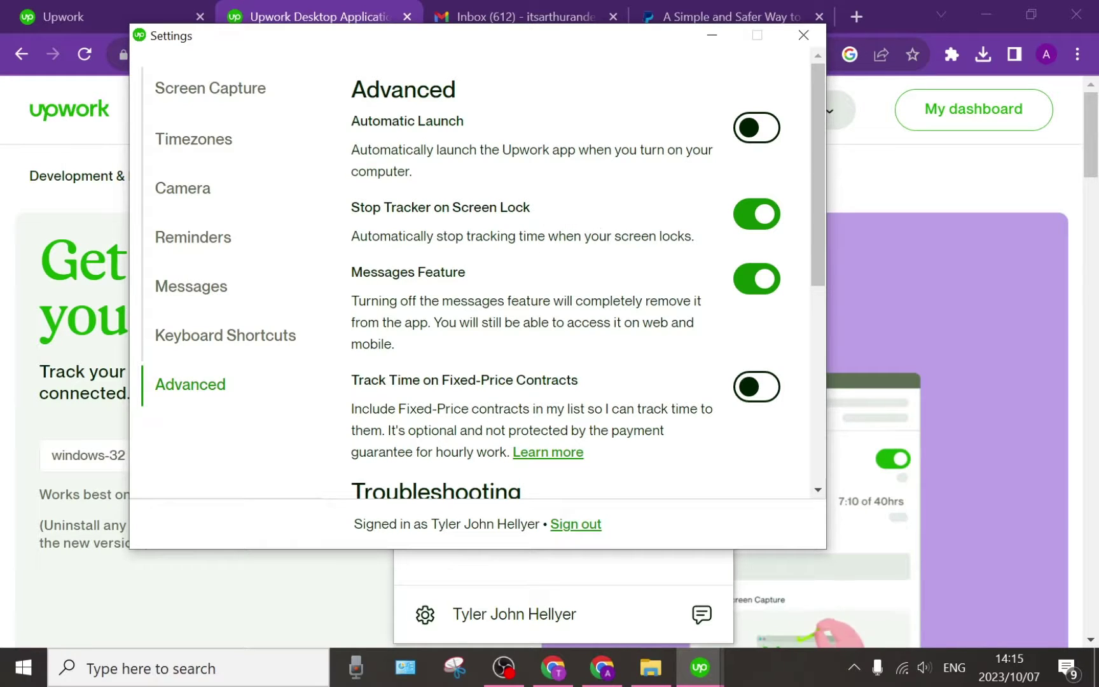
scroll(515, 343, "down", 3)
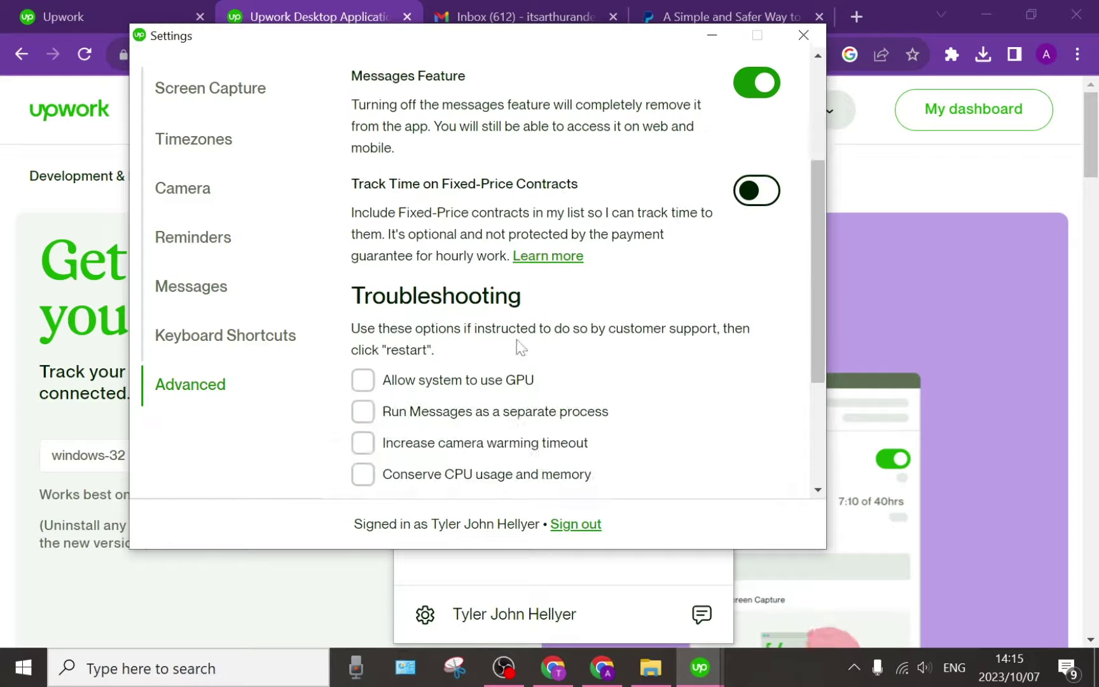
scroll(478, 347, "down", 3)
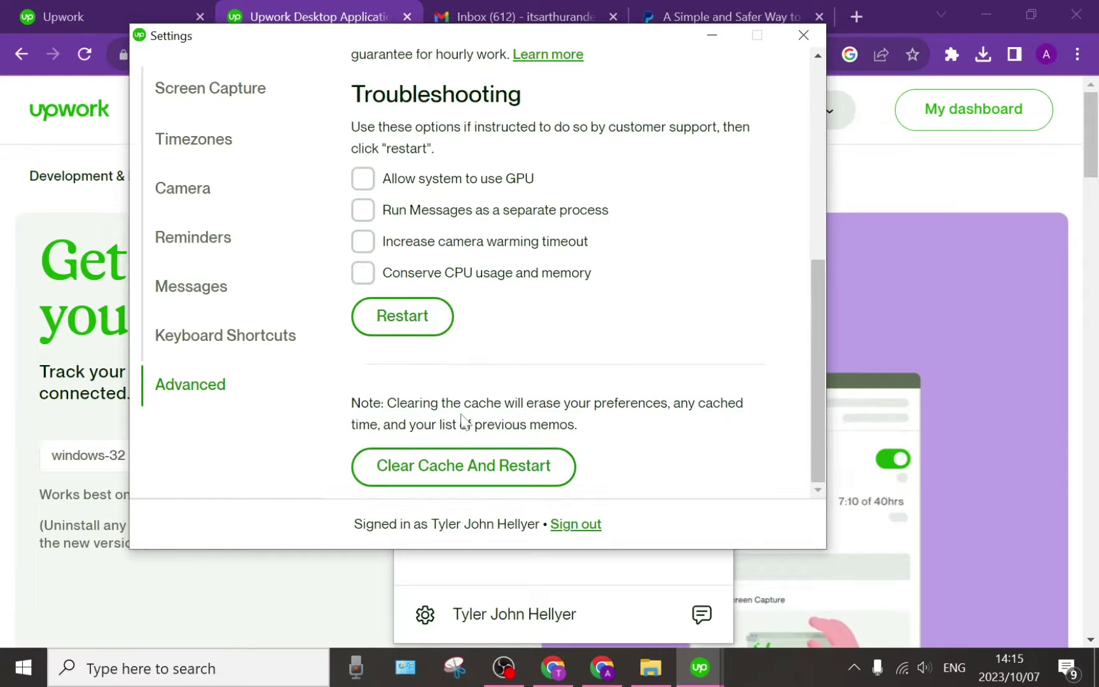
scroll(464, 420, "up", 6)
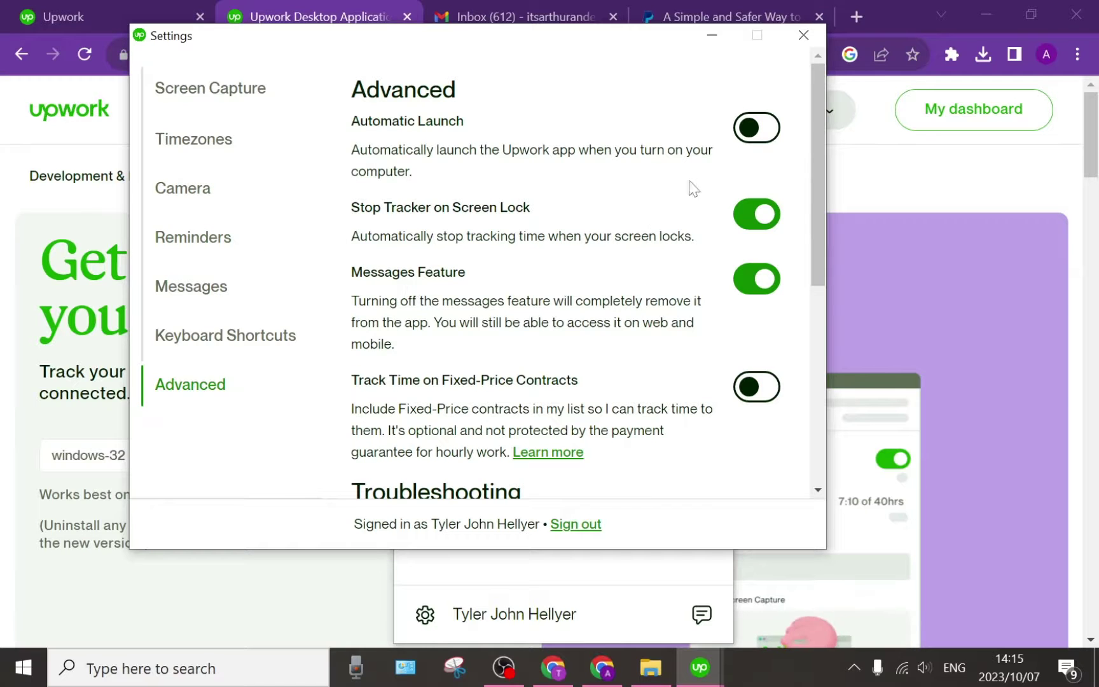
Step: Close Settings and minimize the Time Tracker so it keeps running in the background
left_click(802, 36)
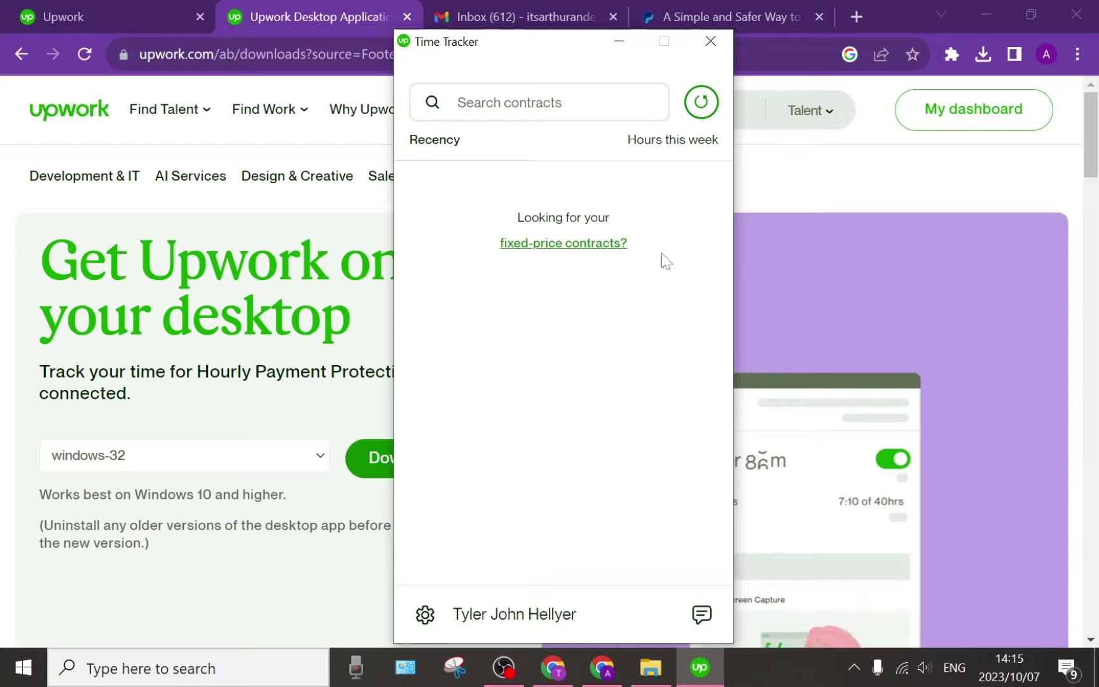
left_click(618, 42)
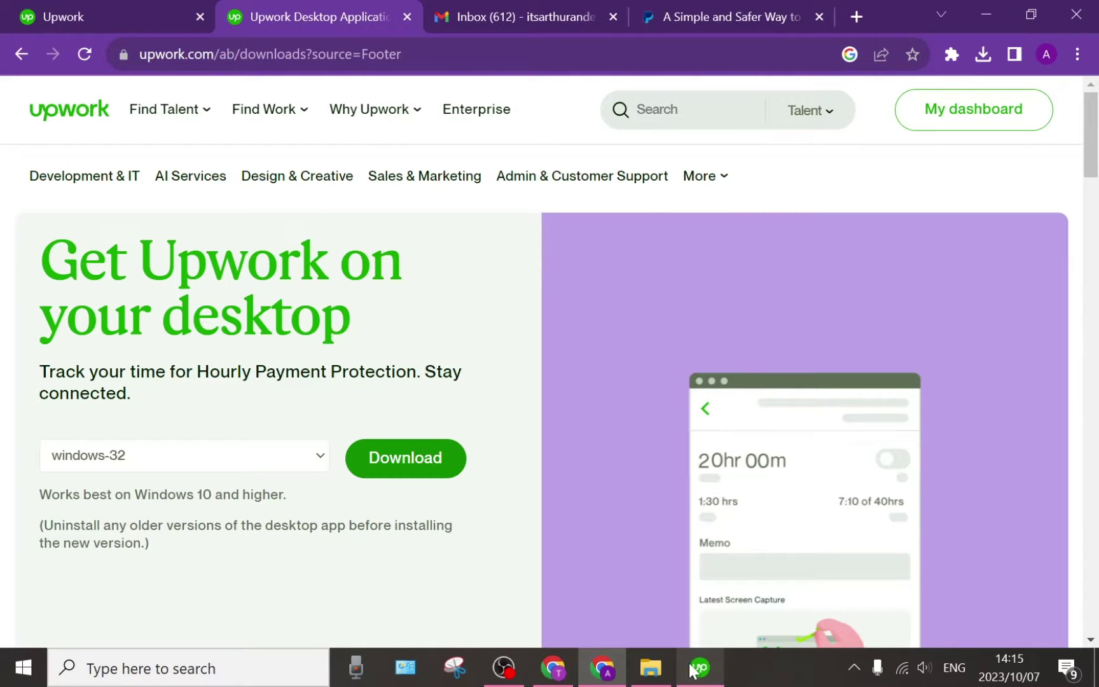
mouse_move(693, 671)
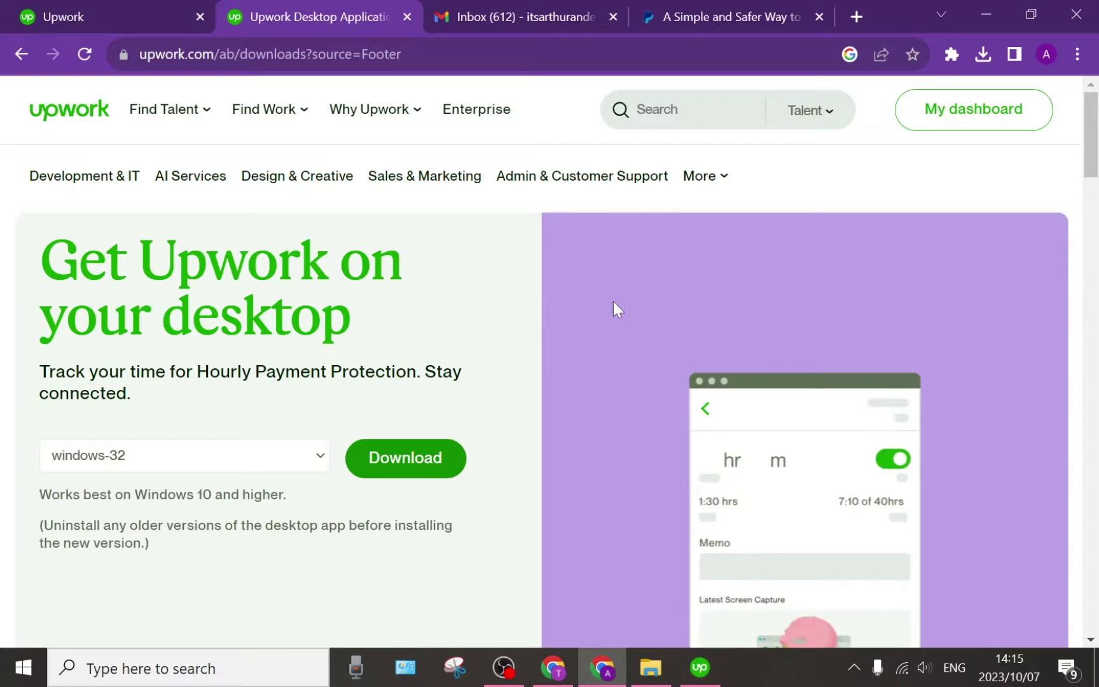